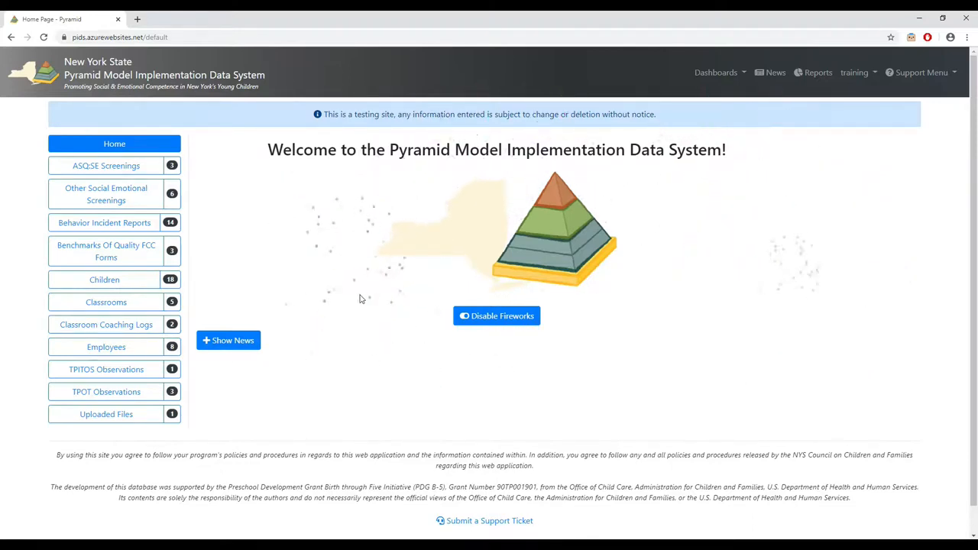
- Delete the ASQ:SE screening dated 06/30/2019 from the ASQ:SE Screenings list and confirm the deletion
click(118, 171)
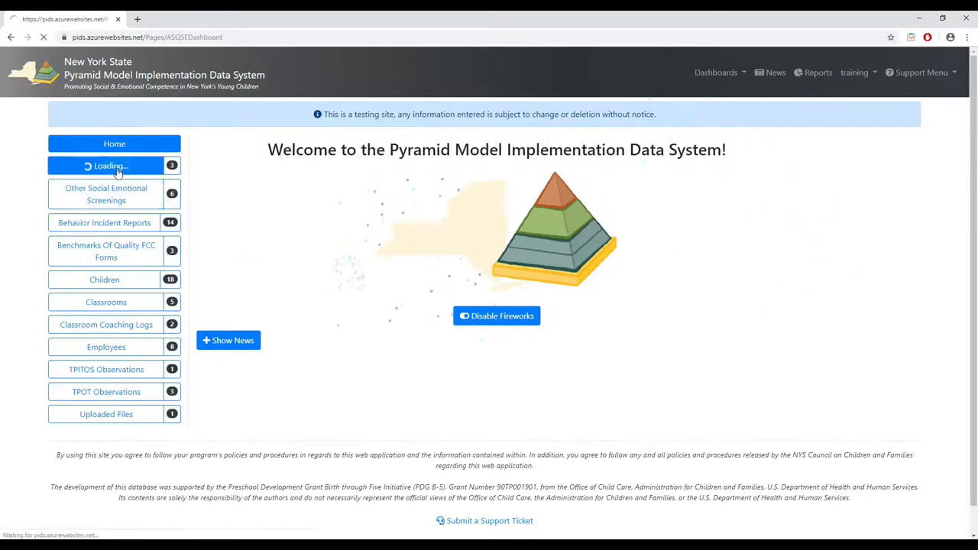
scroll(518, 277, down, 2)
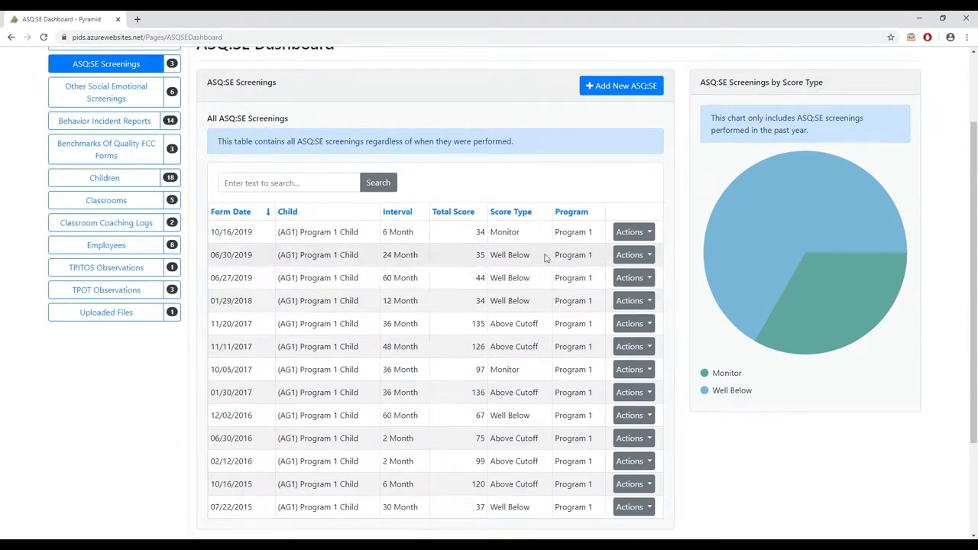
click(642, 256)
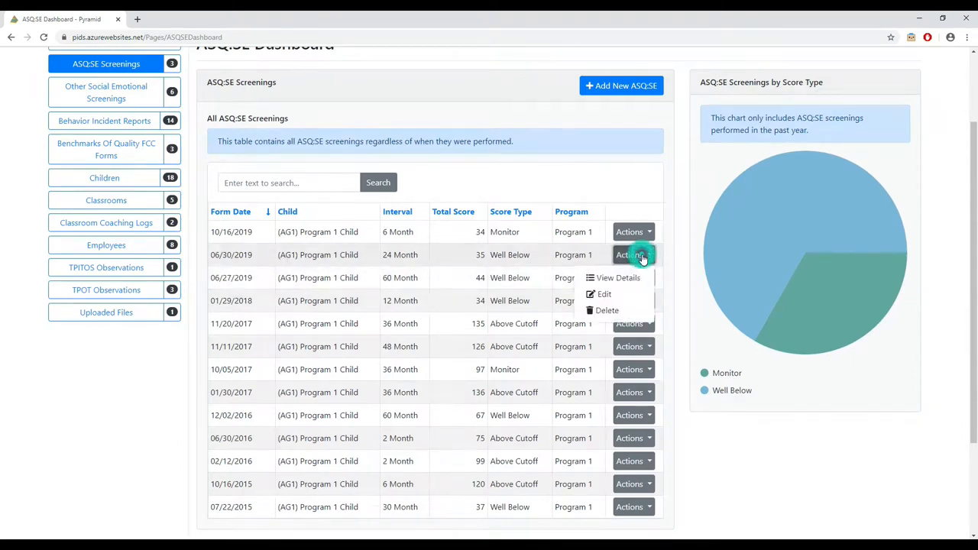
click(622, 313)
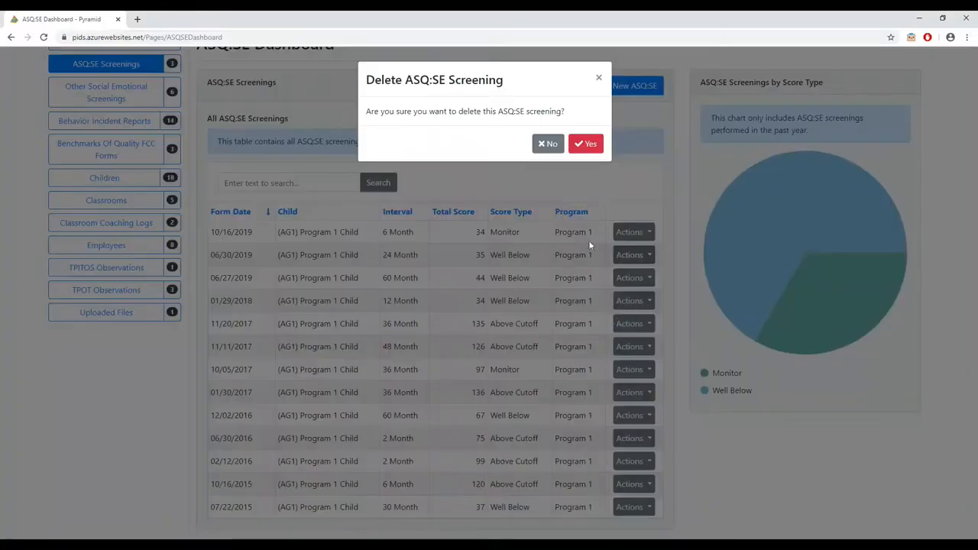
click(590, 146)
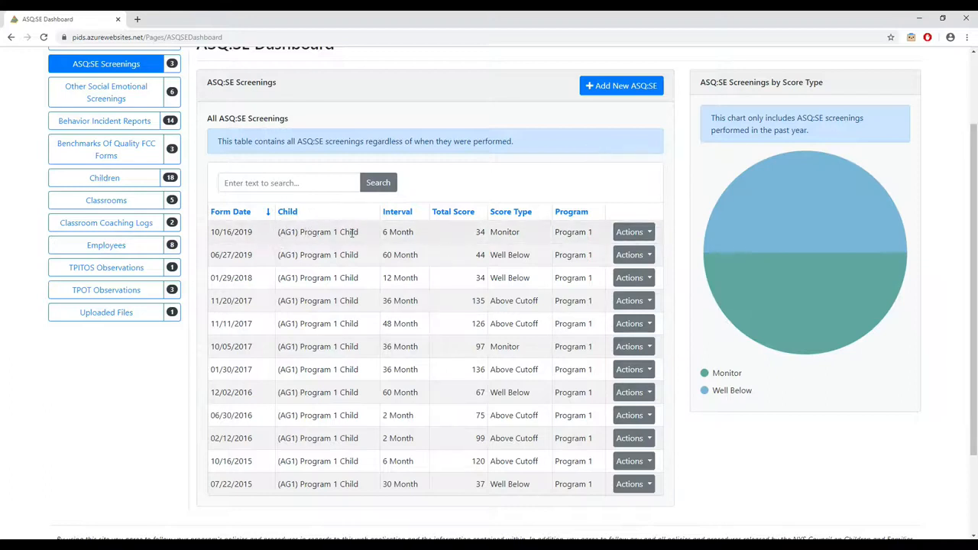
- Search the children list for "program 1 child" and try to delete the Program 1 Child record
click(122, 181)
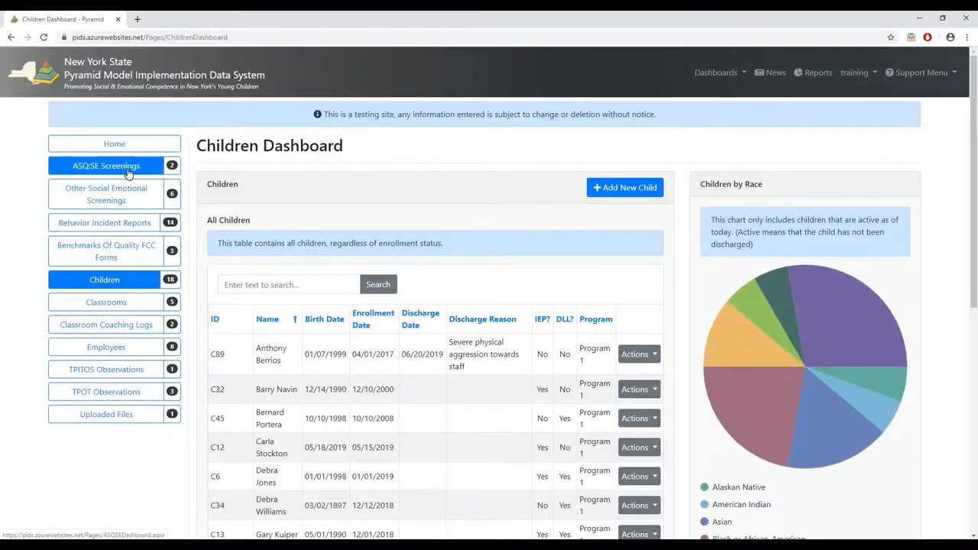
click(274, 281)
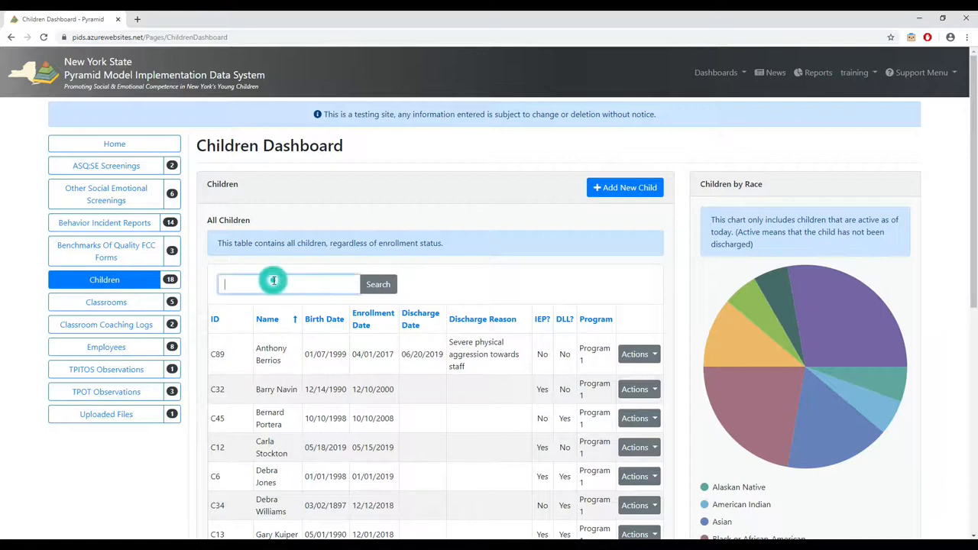
text(program 1 child)
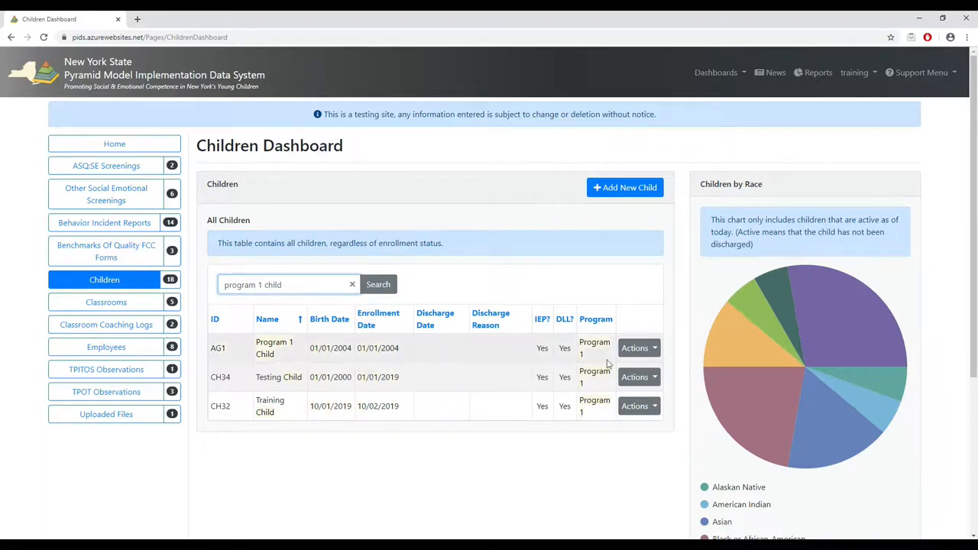
click(637, 348)
click(628, 407)
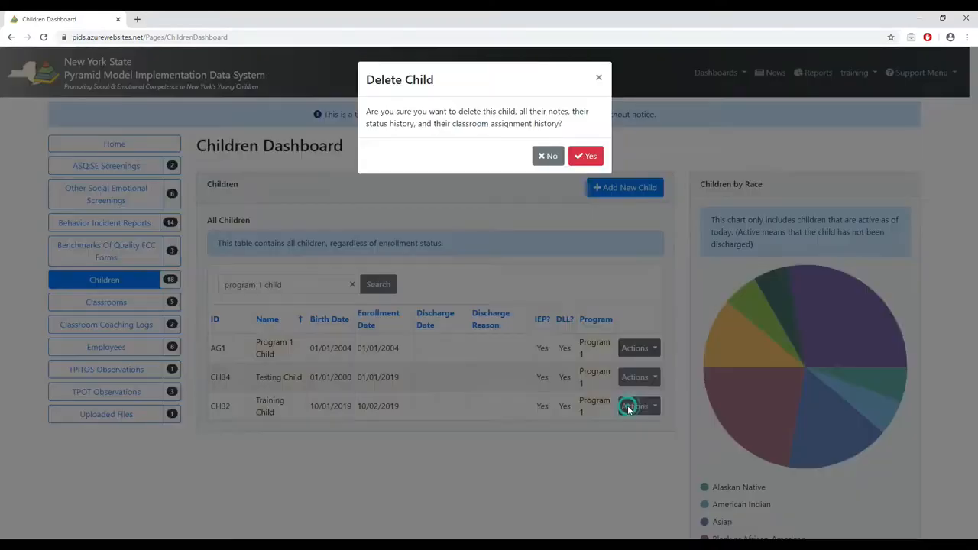
click(588, 156)
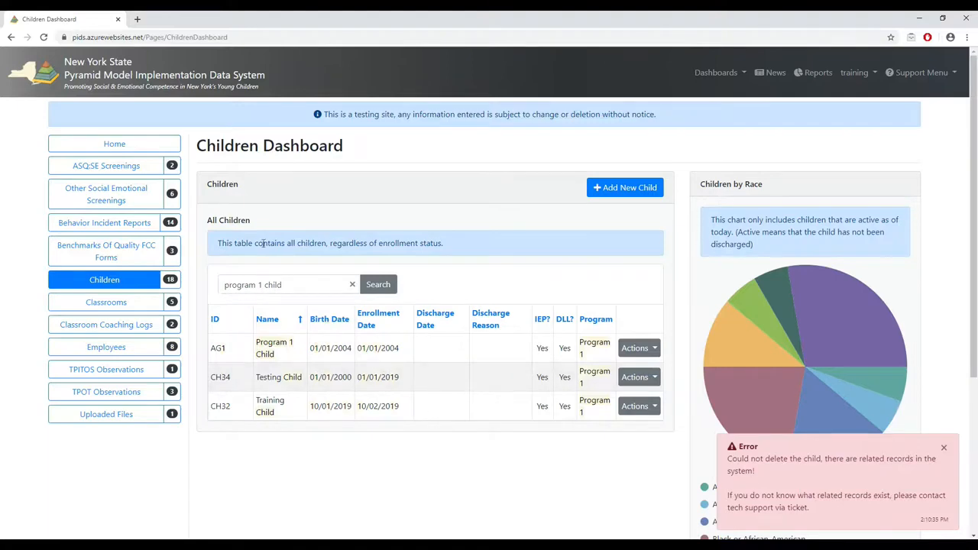
- Open the ASQ:SE screening dated 10/16/2019 for editing and look through the selectable children in its Child field
click(140, 169)
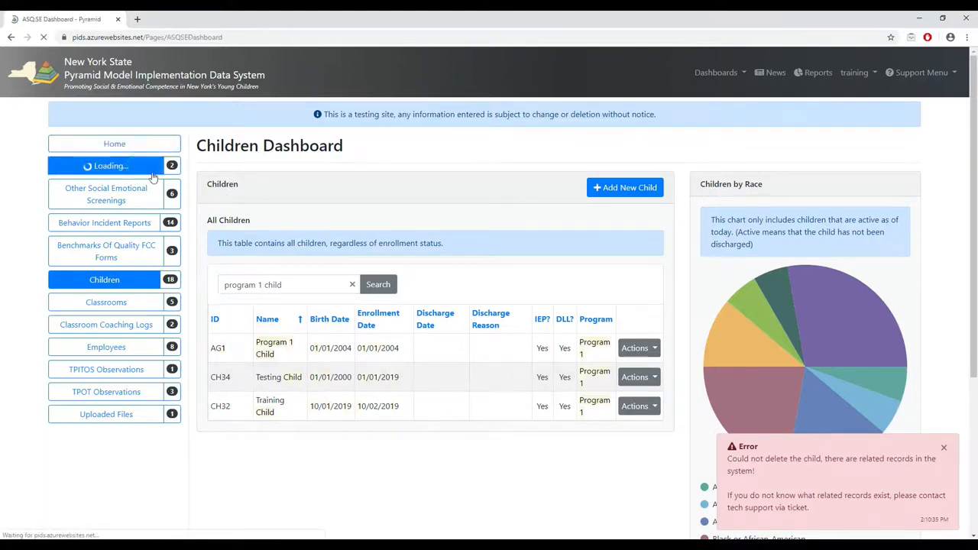
click(634, 334)
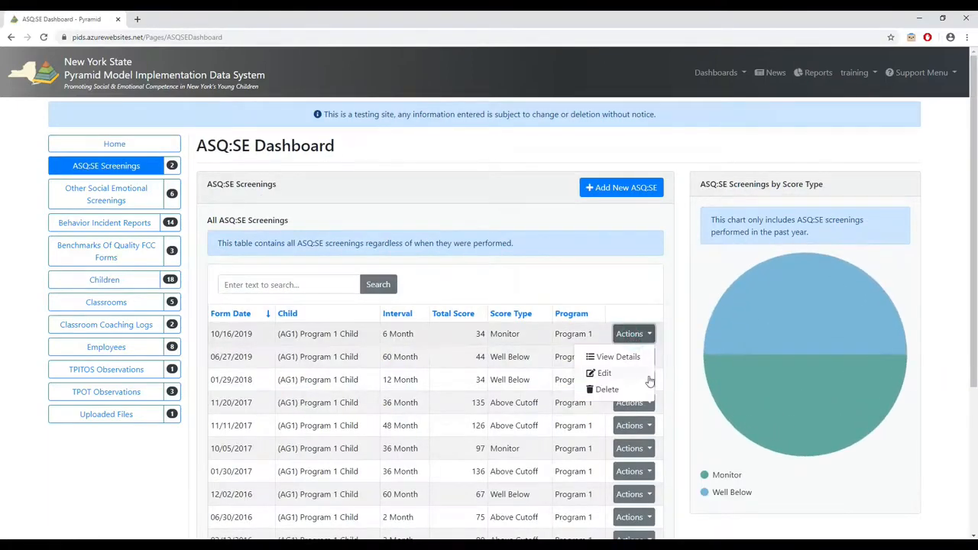
click(631, 374)
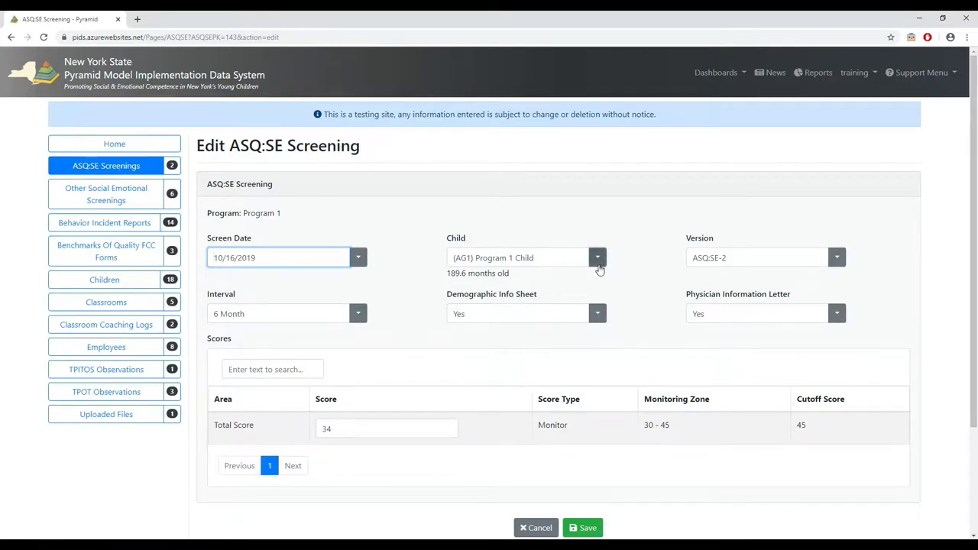
click(489, 257)
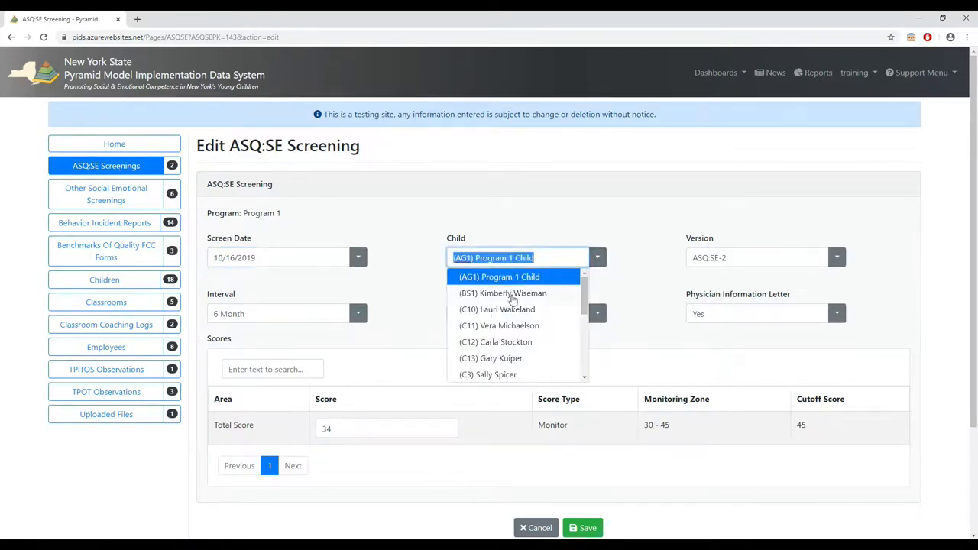
click(410, 243)
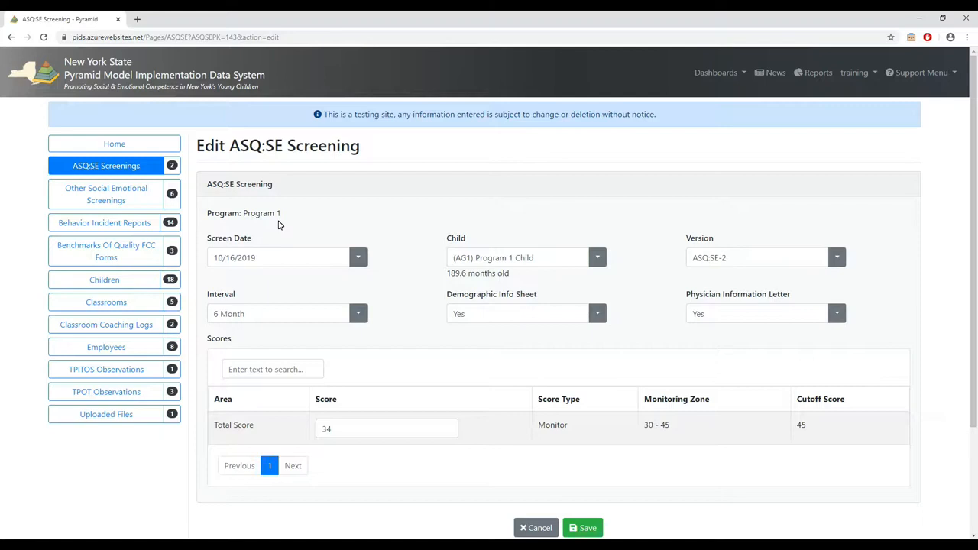
- Search the children list for "program 1 child" and open the Program 1 Child record for editing
click(141, 282)
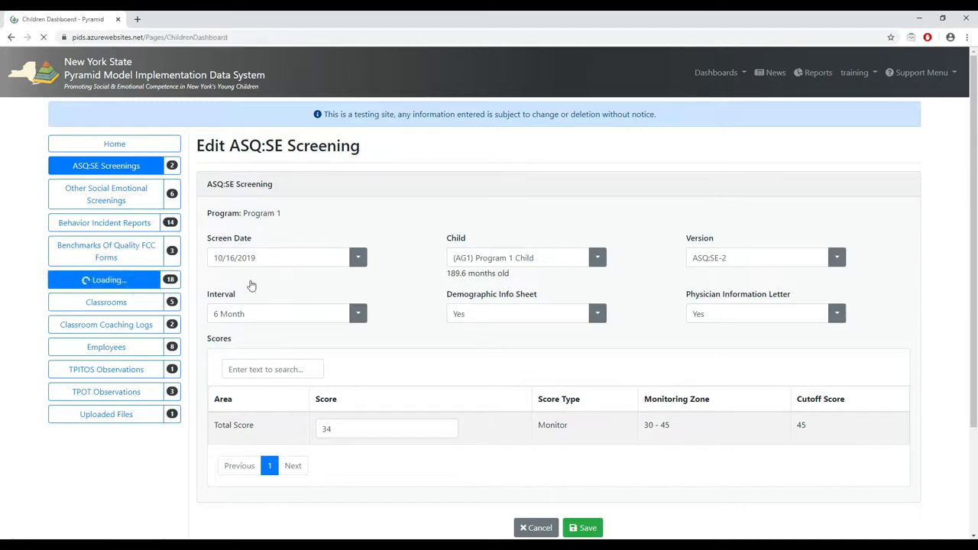
click(304, 286)
text(p)
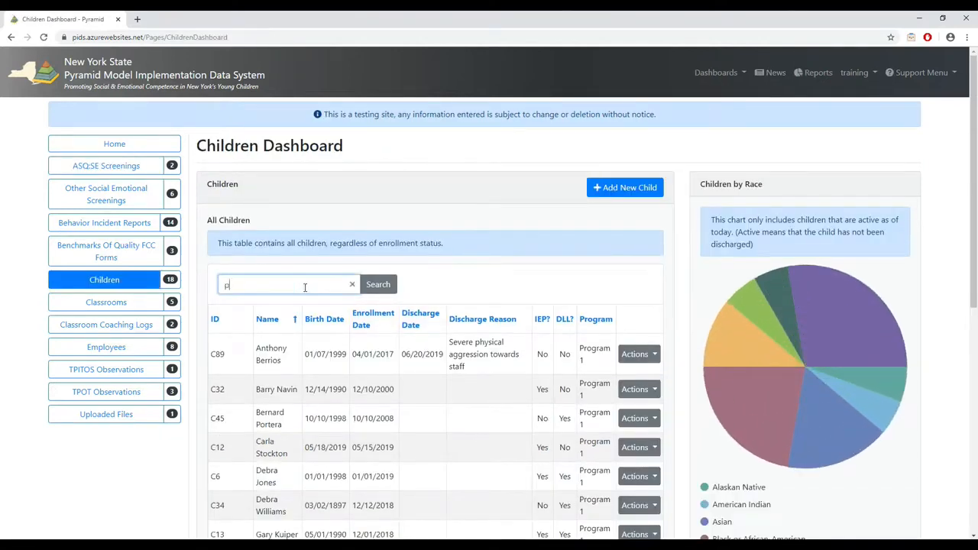
text(rogram 1 child)
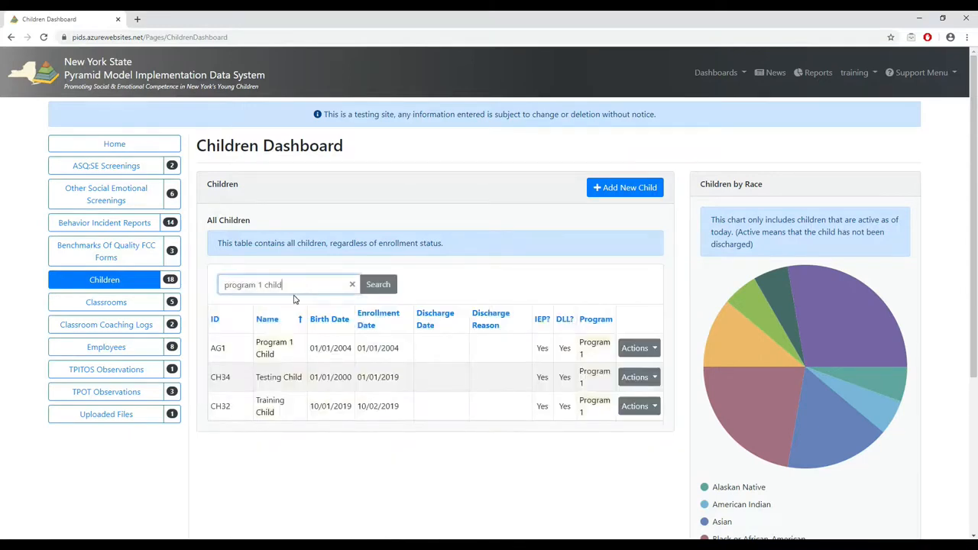
click(635, 349)
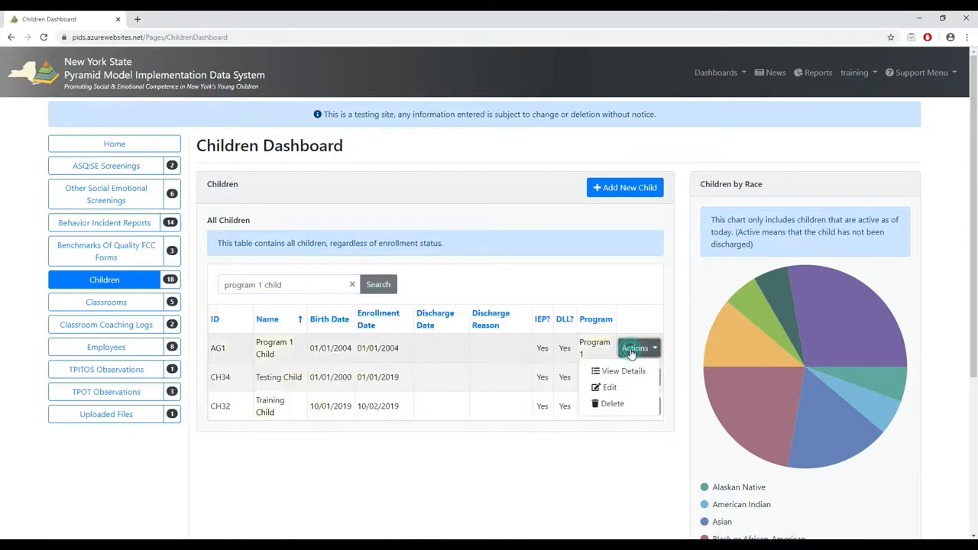
click(606, 387)
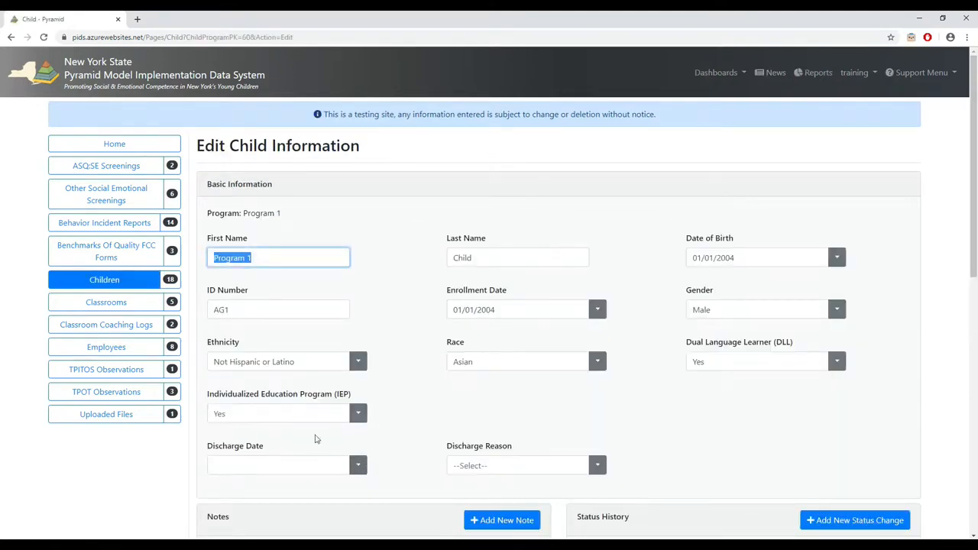
- Set the child's discharge date to 10/01/2019 with the reason "Parent chose to leave the program" and try to save the record
click(358, 466)
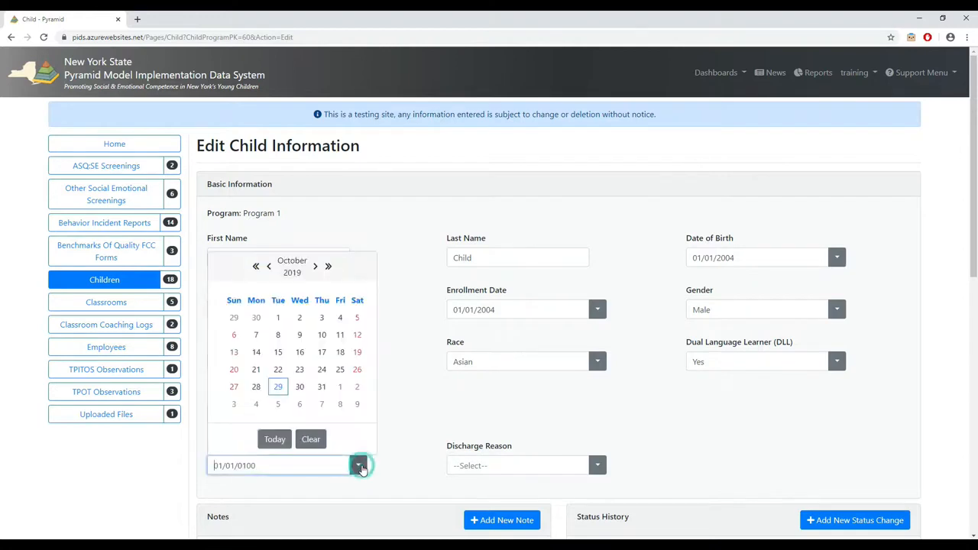
click(277, 321)
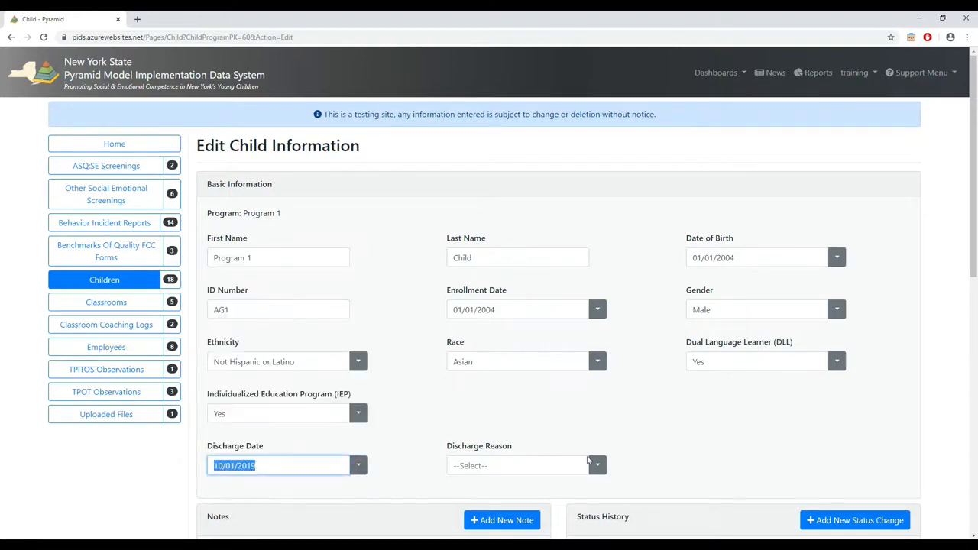
click(600, 473)
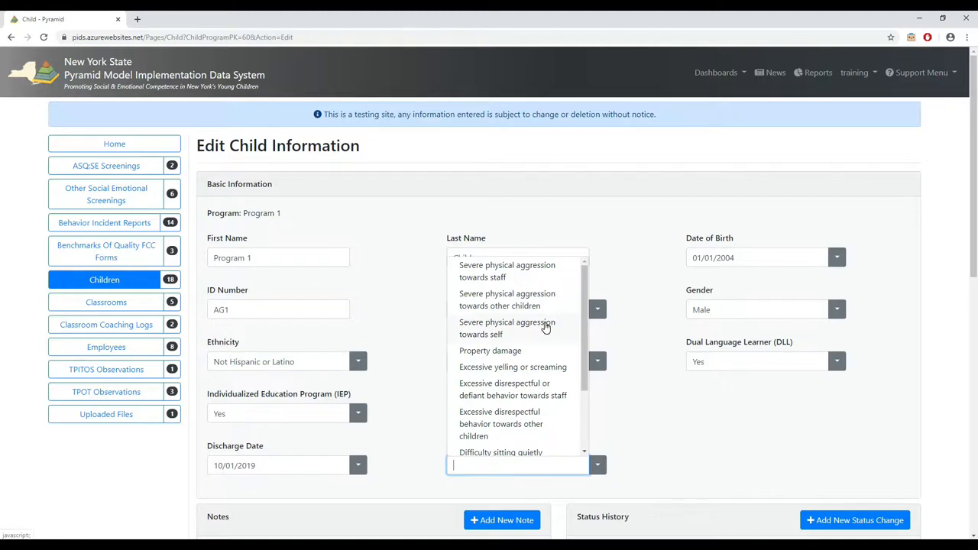
scroll(546, 327, down, 3)
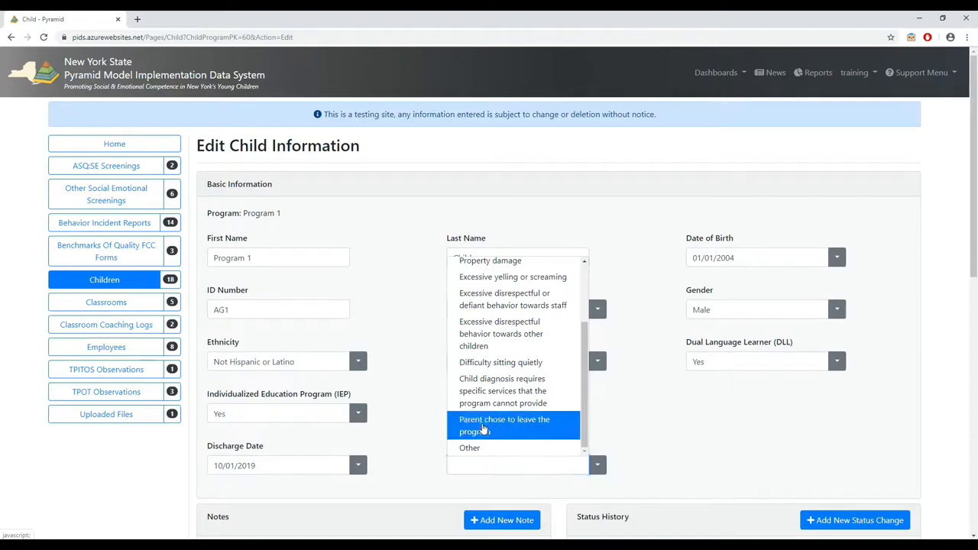
click(489, 433)
click(412, 350)
scroll(412, 350, down, 7)
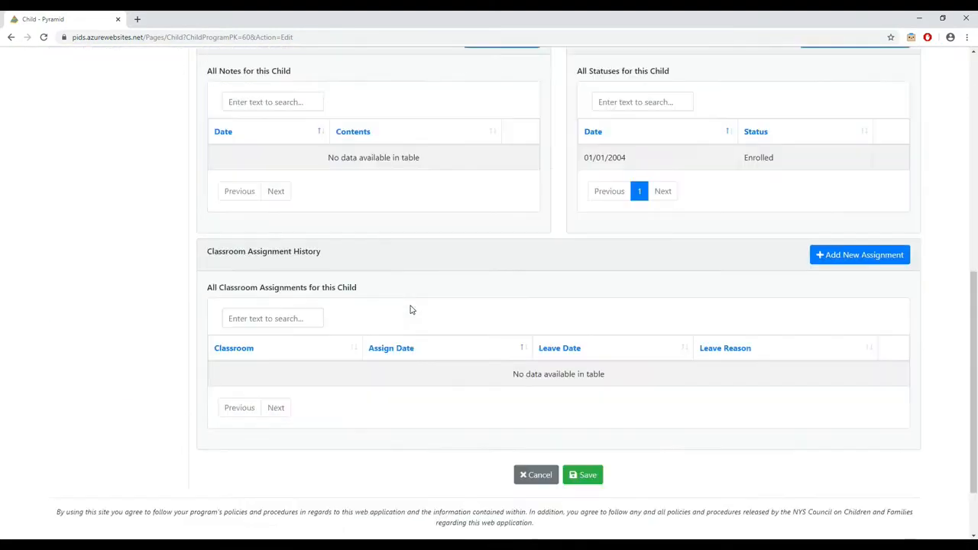
click(582, 448)
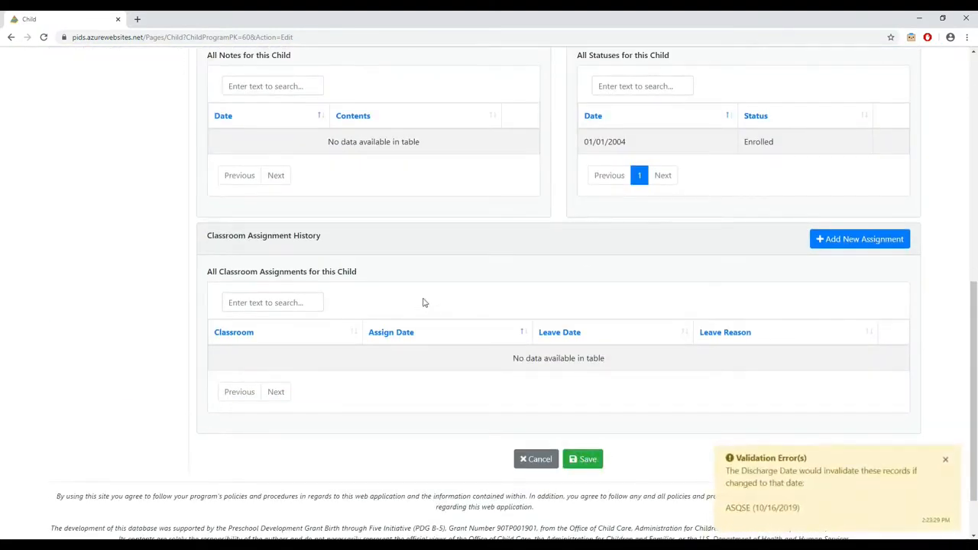
- Change the child's discharge date to 10/17/2019 and save the record
scroll(422, 304, up, 8)
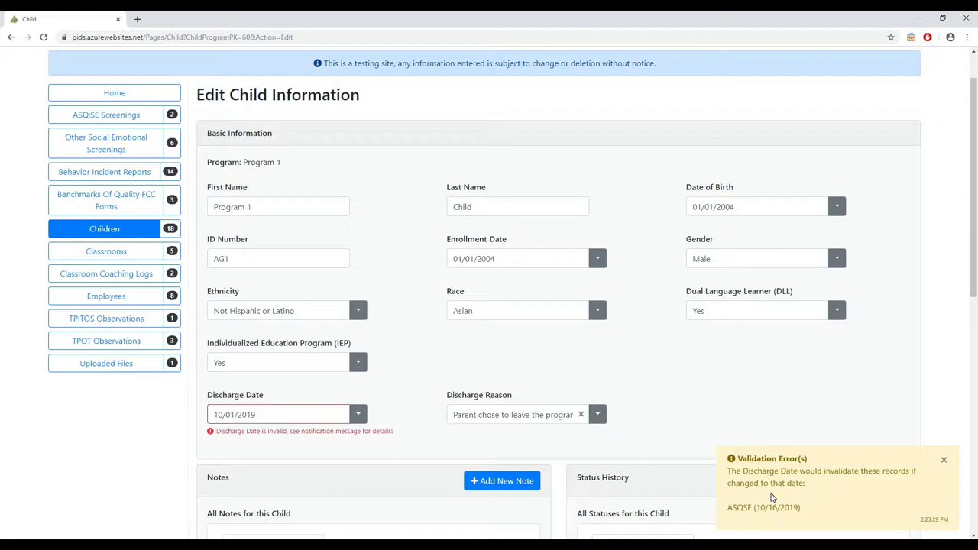
click(358, 414)
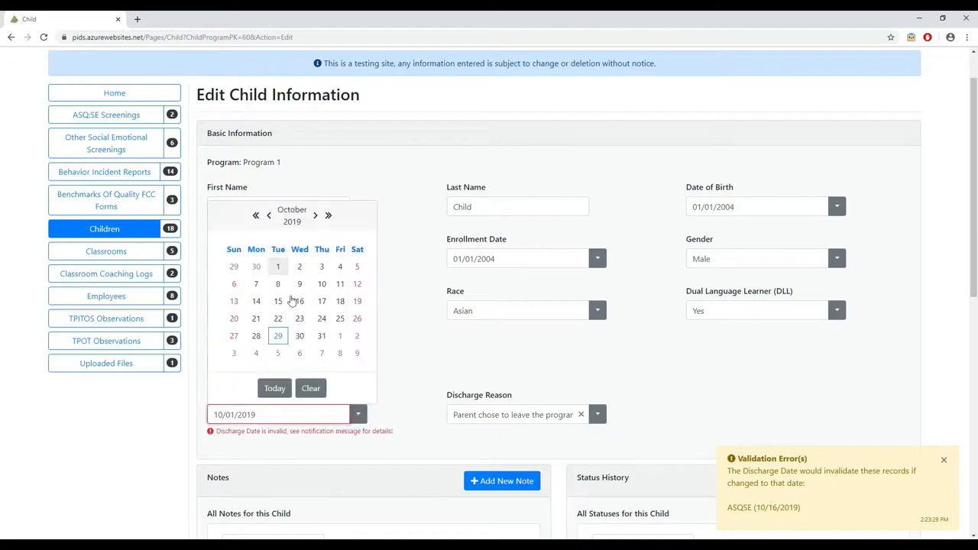
click(322, 303)
scroll(425, 347, down, 2)
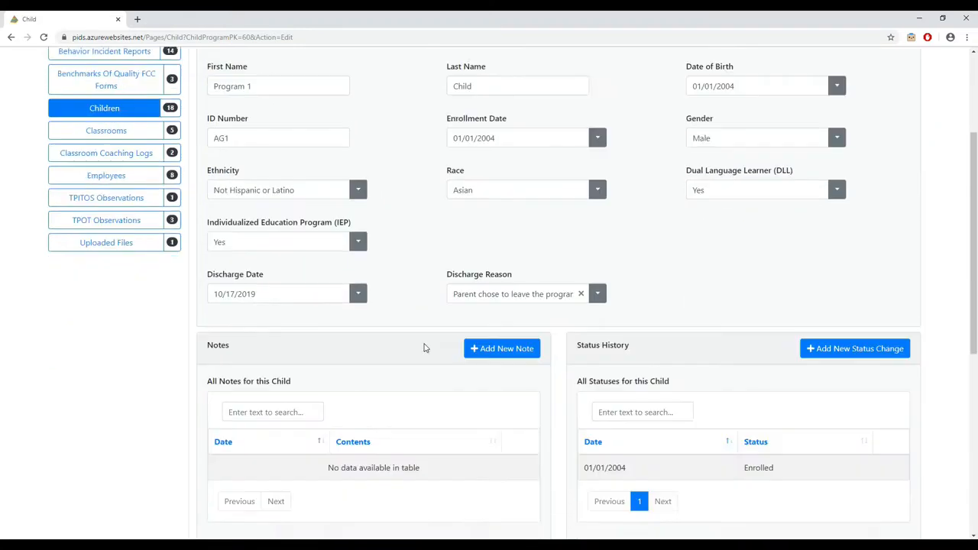
scroll(425, 348, down, 5)
click(588, 391)
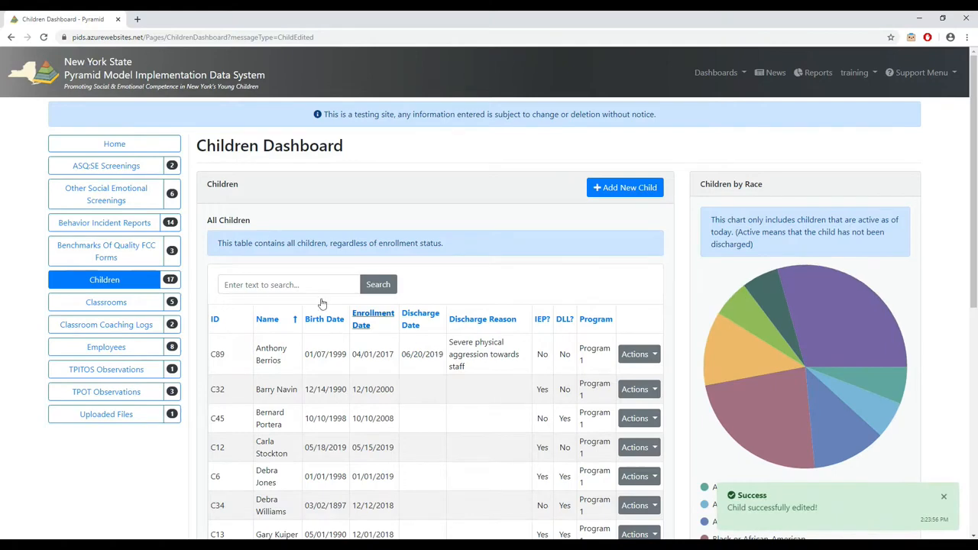
- Open the ASQ:SE screening dated 10/16/2019 for editing and set its screen date to 10/18/2019
click(131, 171)
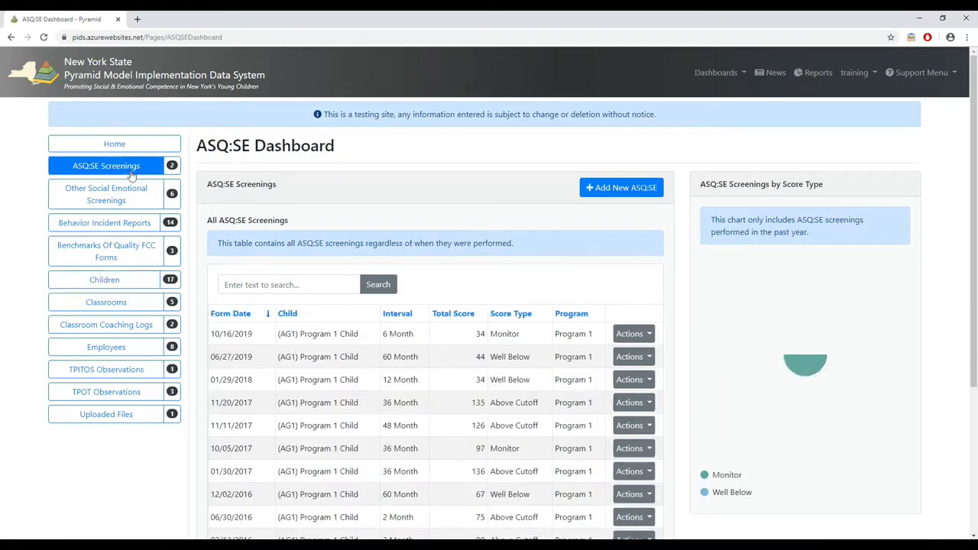
click(631, 334)
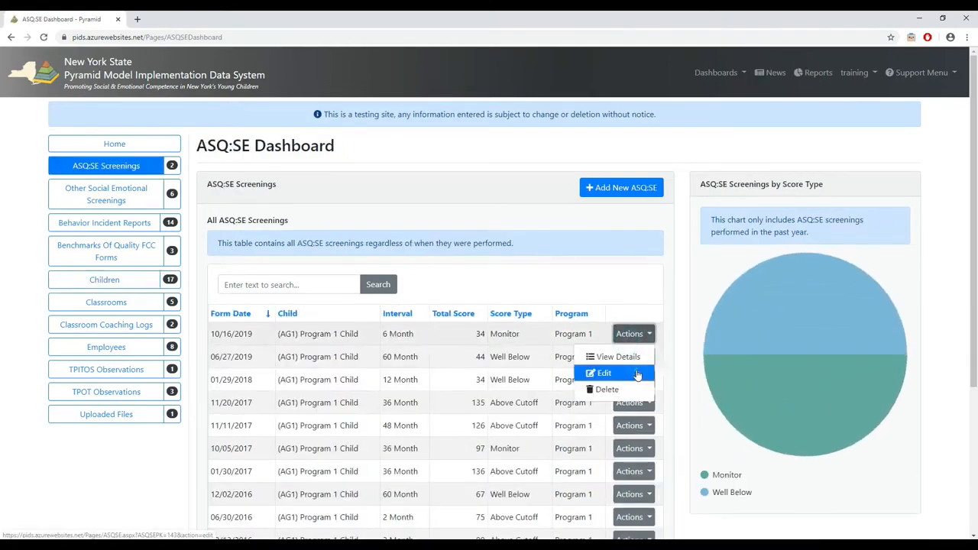
click(637, 374)
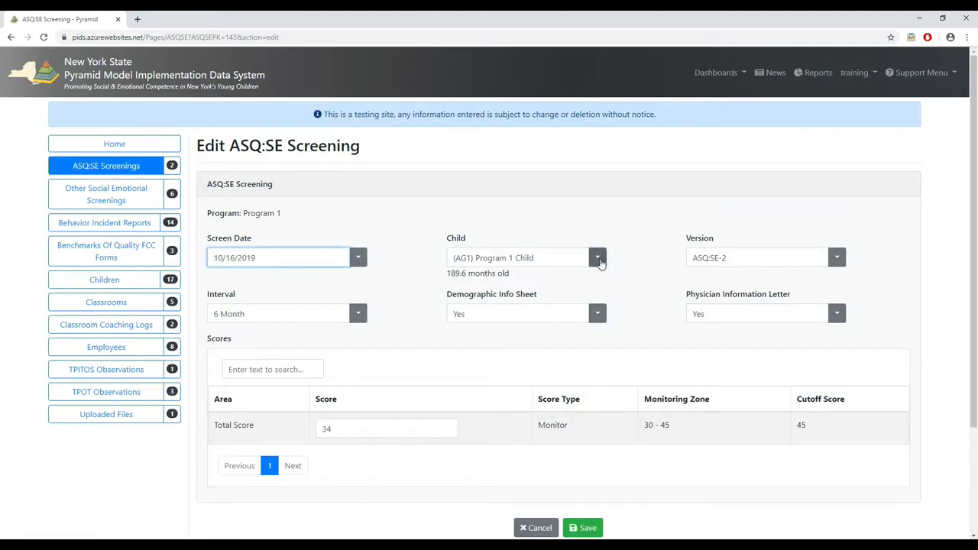
click(358, 257)
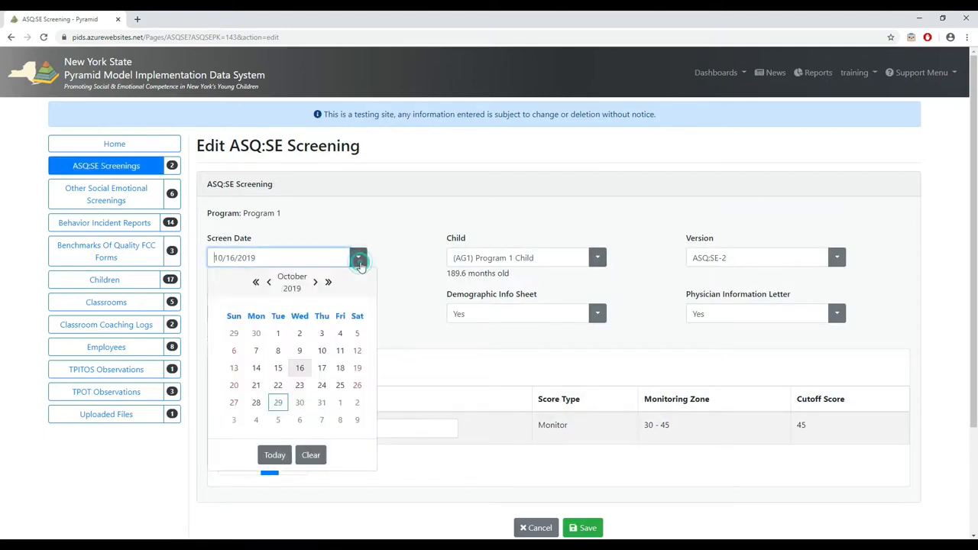
click(340, 369)
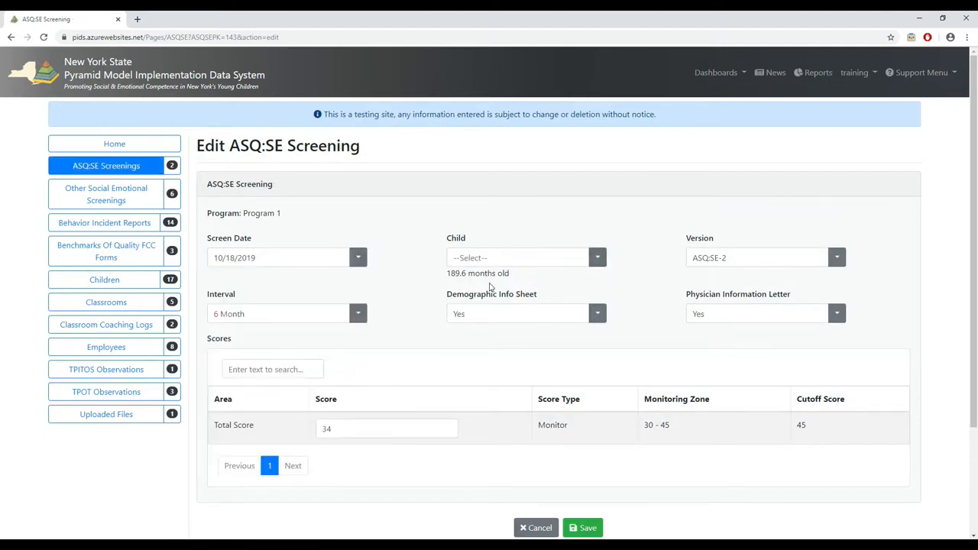
- Check whether Program 1 Child is available in the child choices of the ASQ:SE screening dated 10/18/2019
click(513, 258)
text(pg)
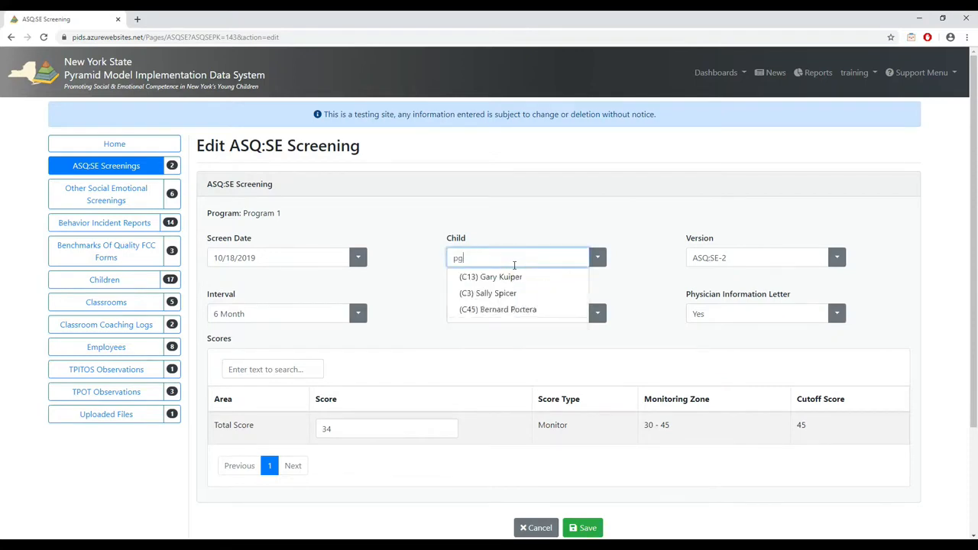
key(BackSpace)
text(or)
key(BackSpace)
key(BackSpace)
key(BackSpace)
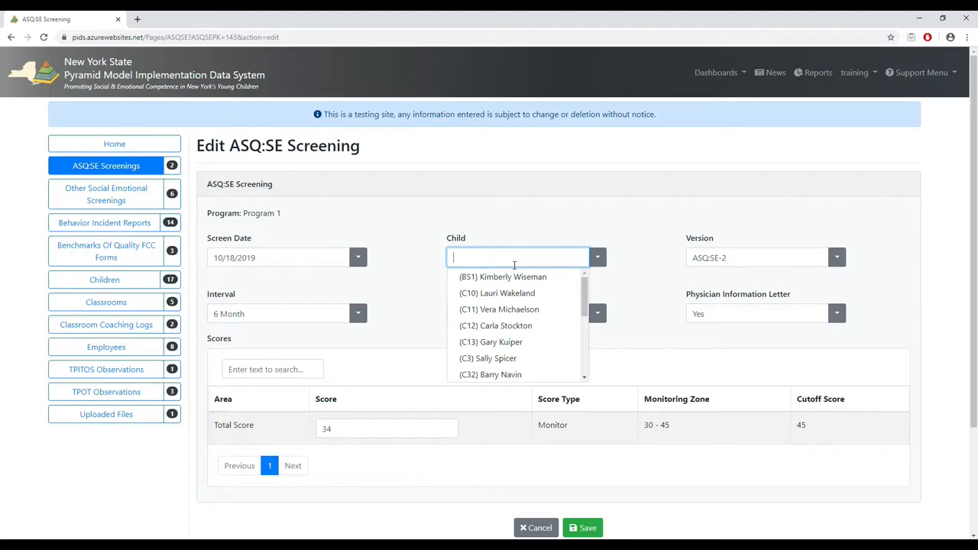
click(415, 240)
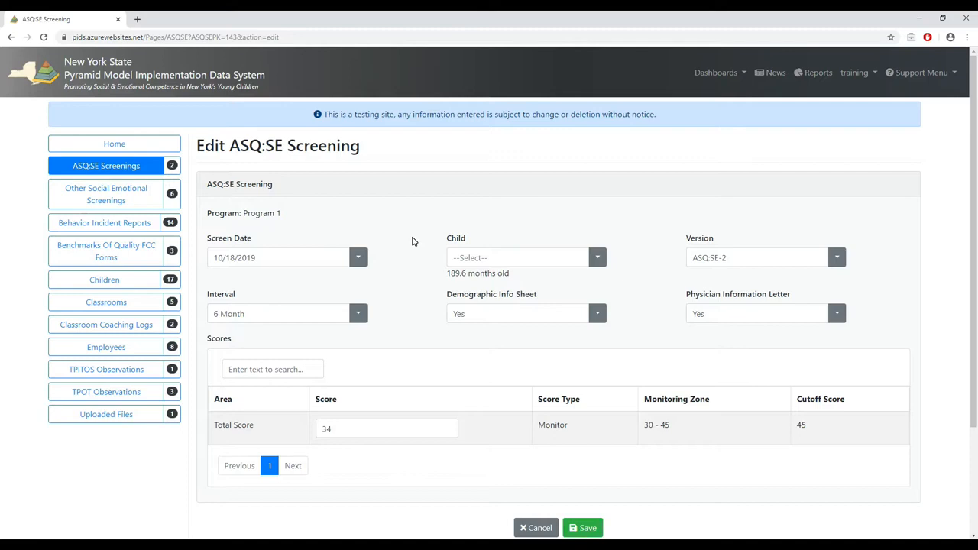
- Set the screening's screen date to 10/15/2019, choose (AG1) Program 1 Child as the child and save the screening
click(358, 258)
click(278, 368)
click(601, 261)
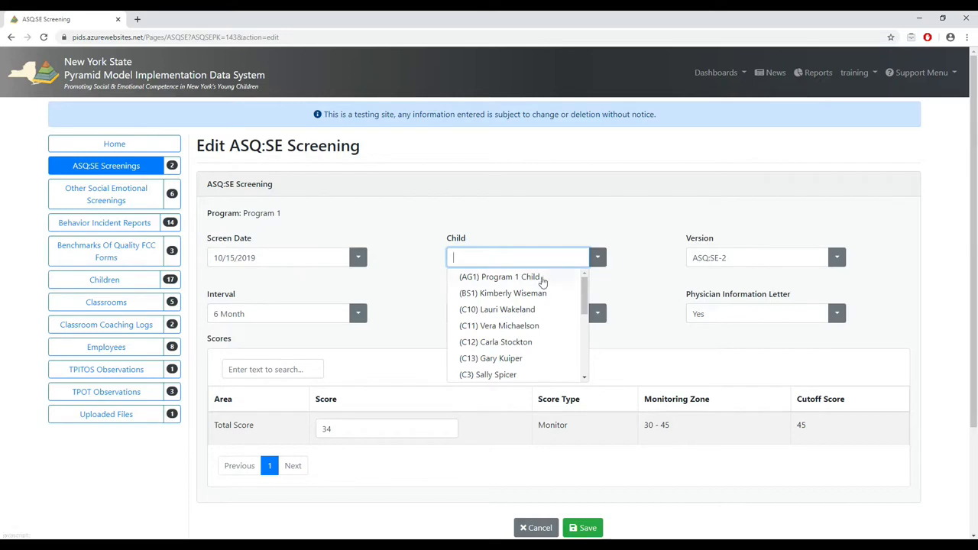
click(542, 279)
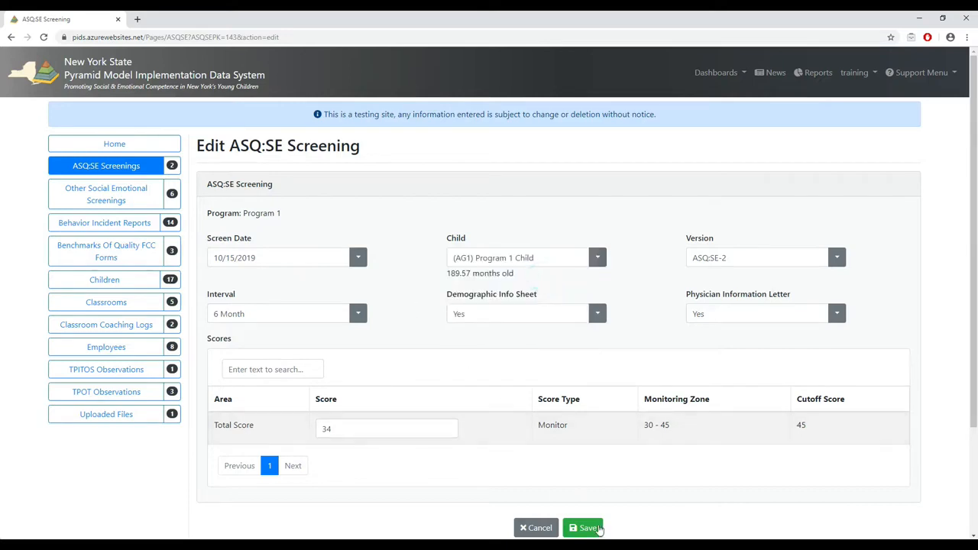
click(585, 528)
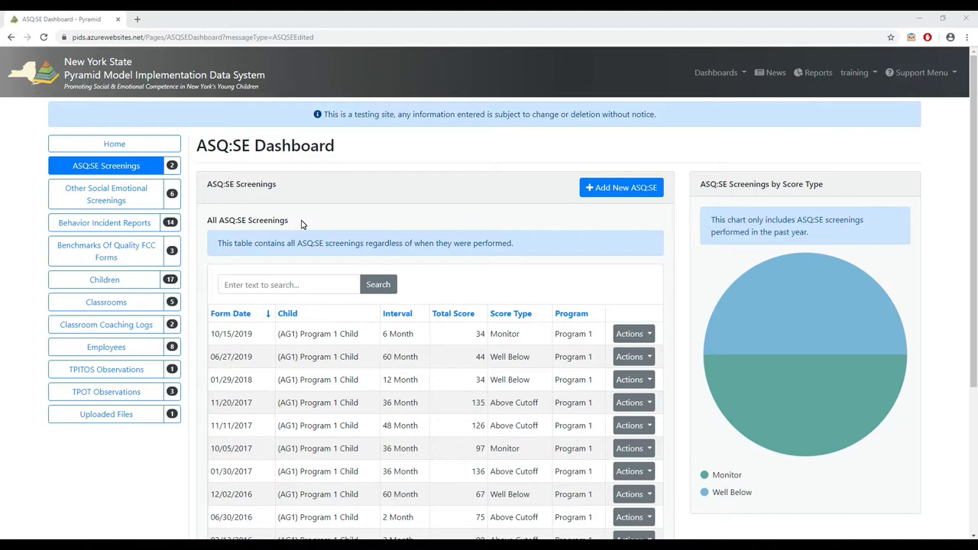
- Search the employees list by first name for the Teacher and Classroom Coach hired 07/01/2018 and open that record for editing
click(110, 345)
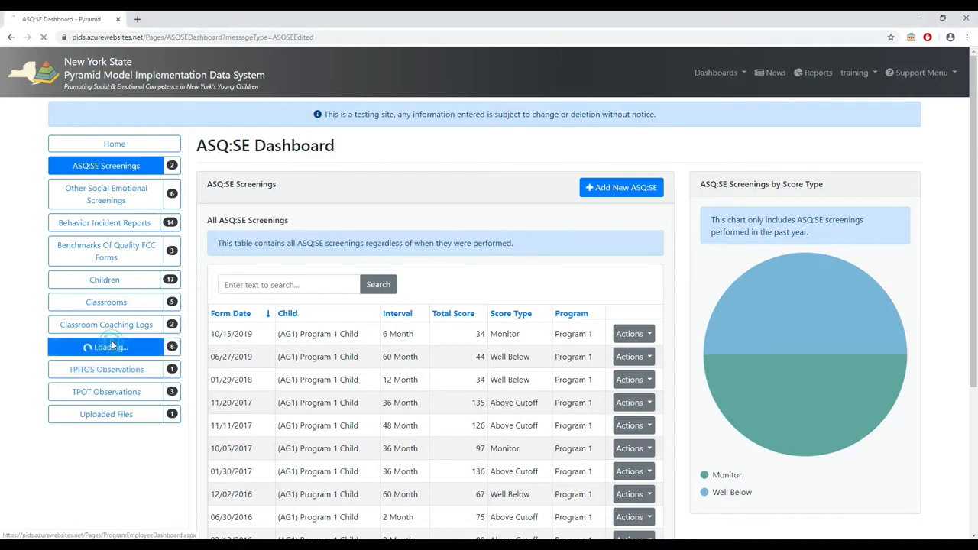
click(296, 284)
text(b)
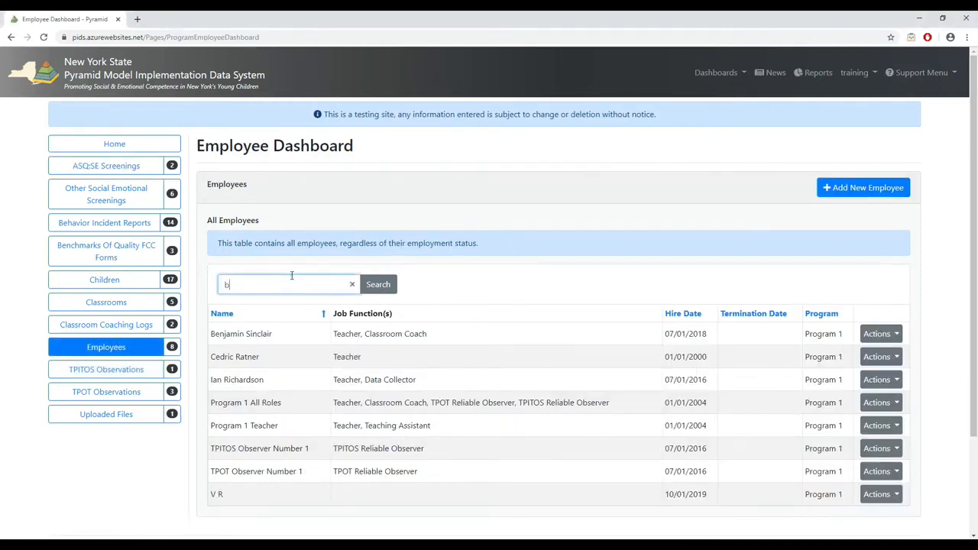
text(enjamin)
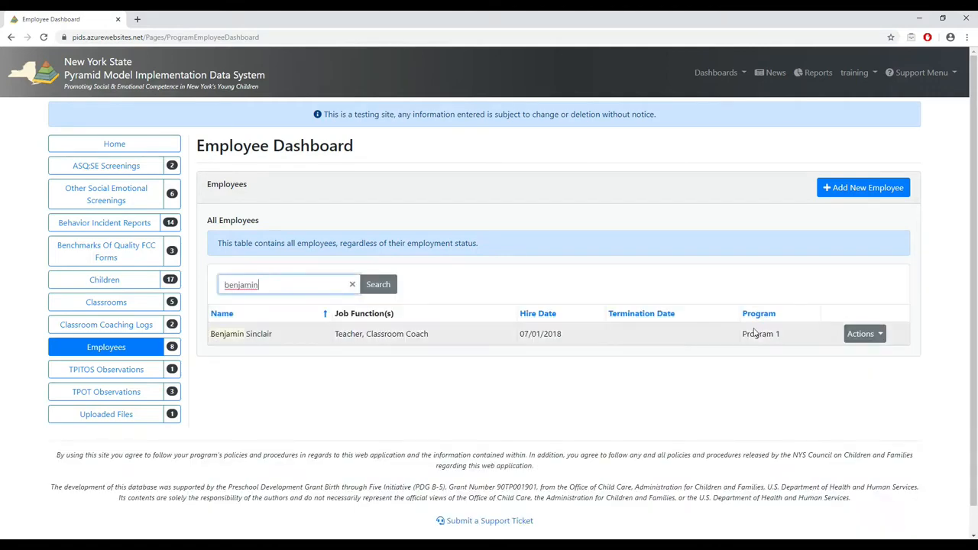
click(863, 333)
click(836, 373)
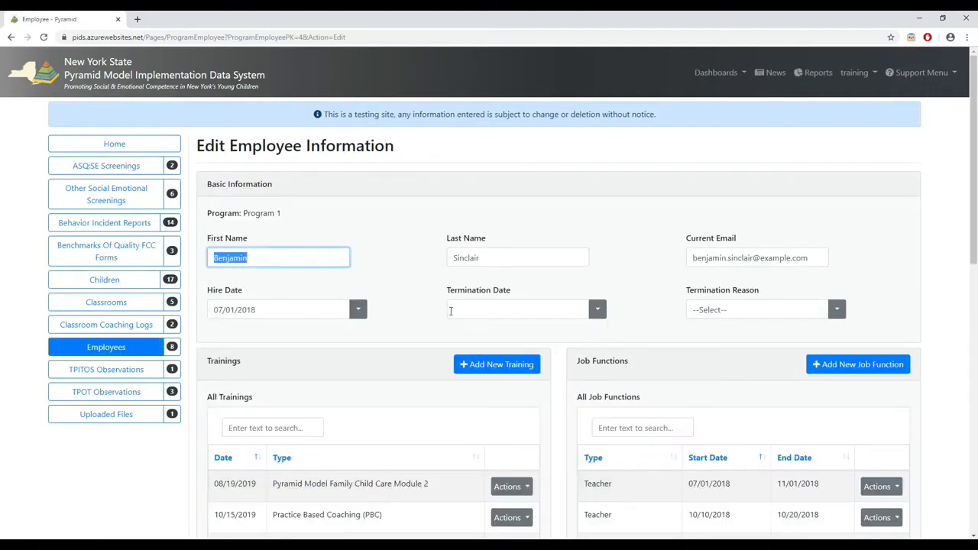
- Set the employee's termination date to 10/29/2019 with the reason "Employee left the program" and save the record
click(604, 314)
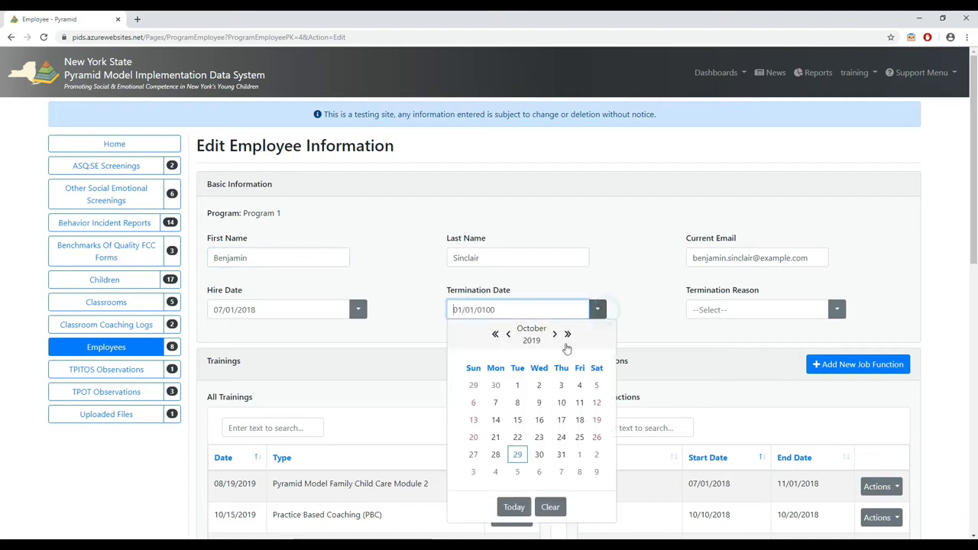
click(523, 457)
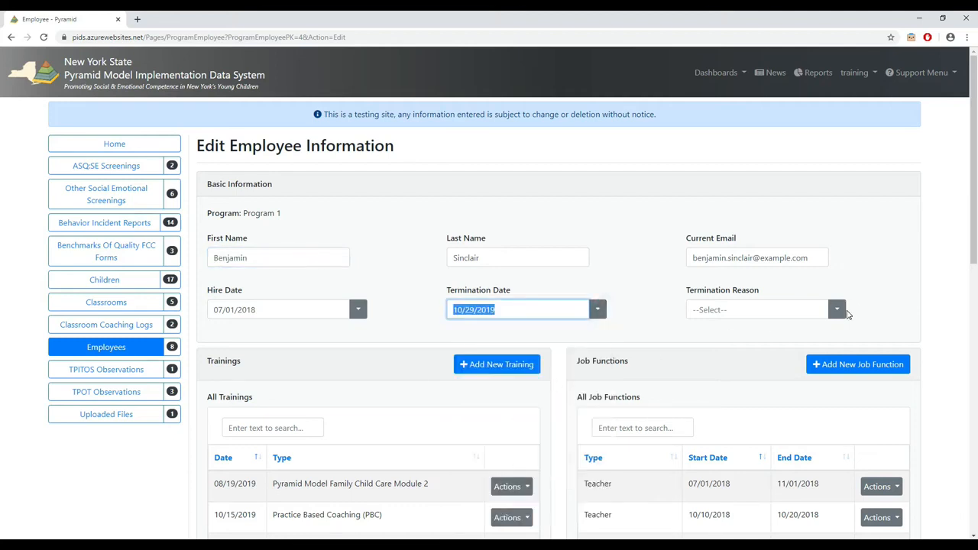
click(836, 310)
click(741, 346)
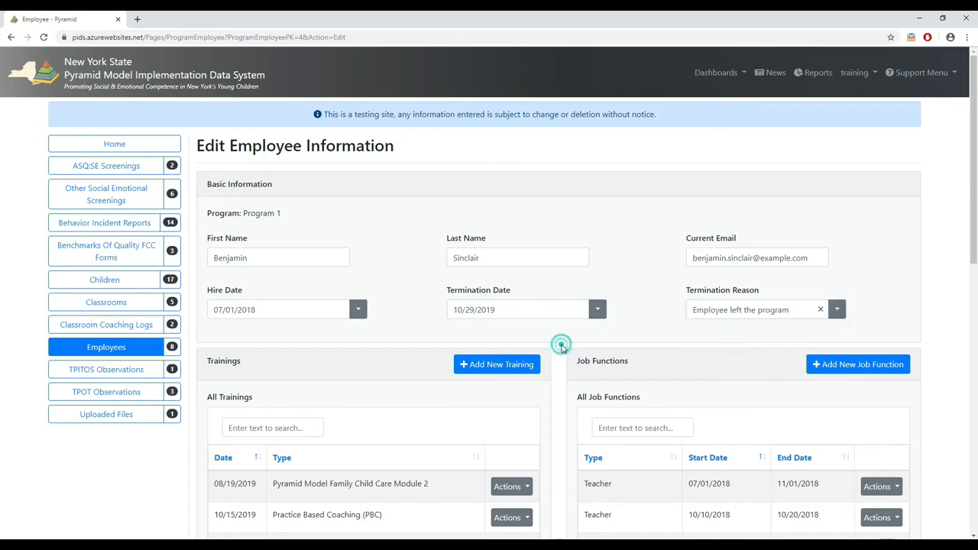
scroll(553, 356, down, 10)
click(583, 390)
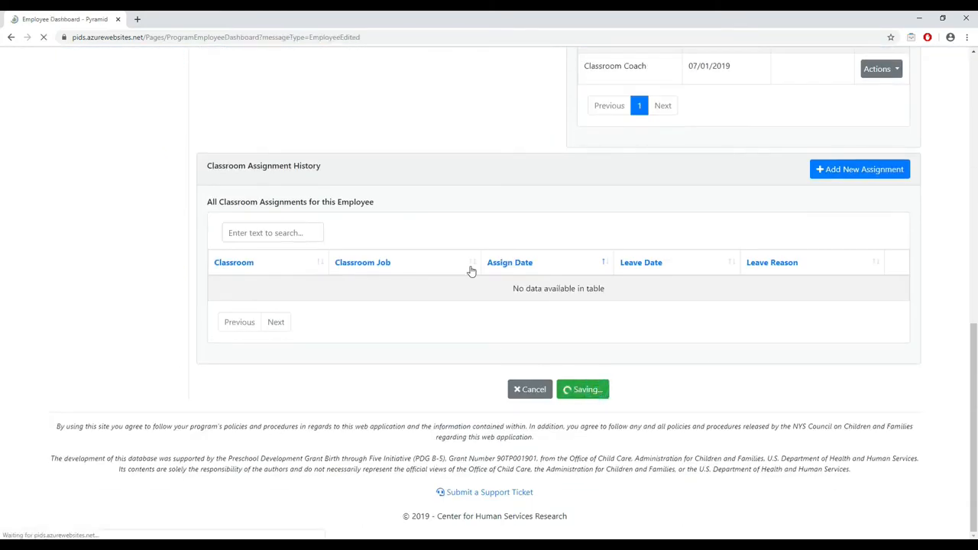